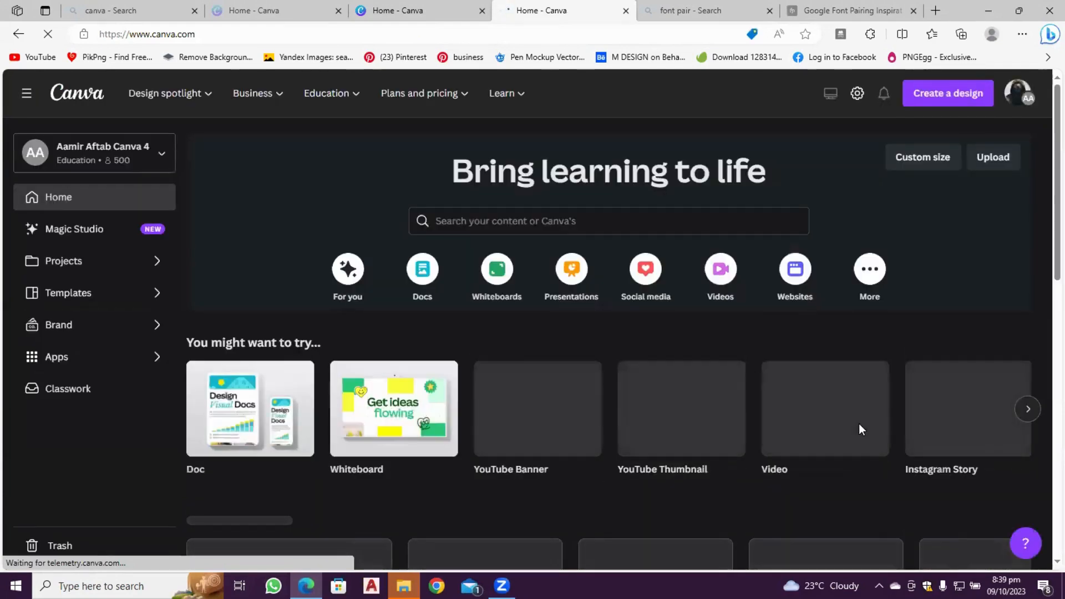
- Create a blank Instagram Post (Square) design from the suggested formats
{"action": "left_click", "coordinate": [1028, 420]}
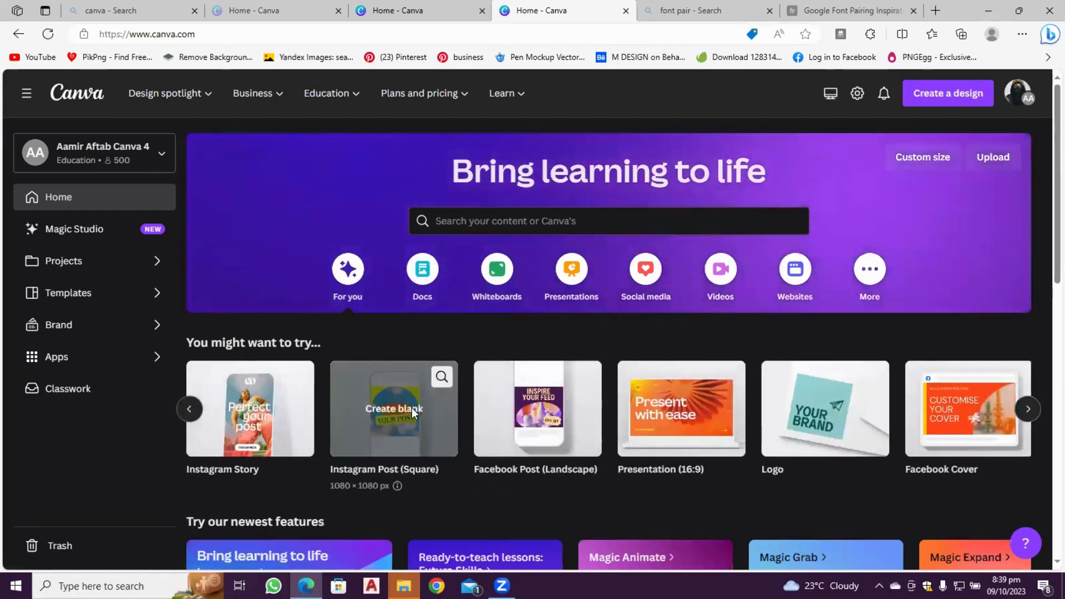
{"action": "left_click", "coordinate": [412, 409]}
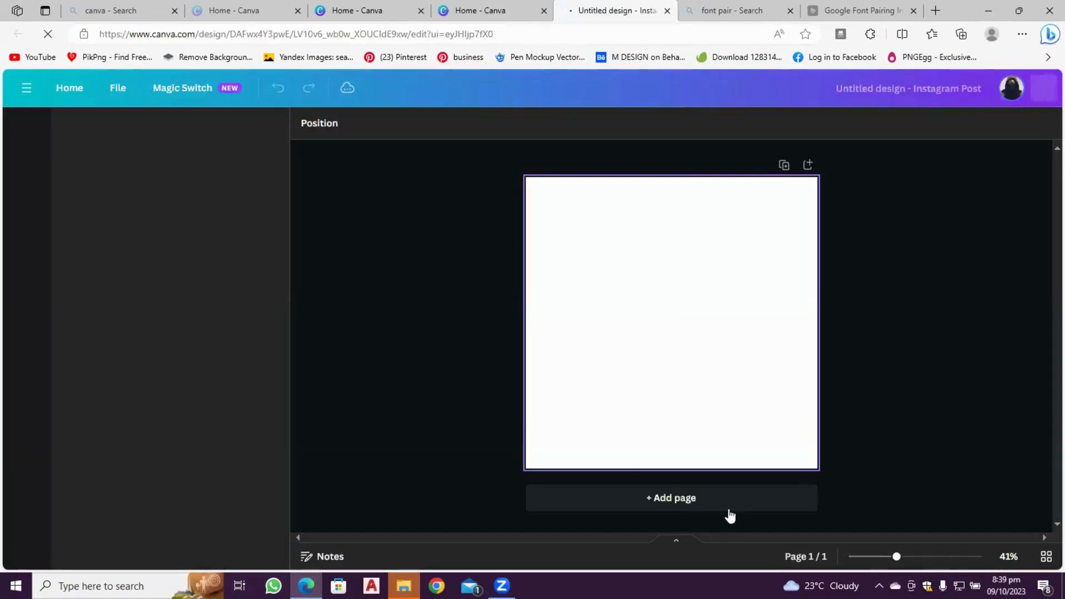
{"action": "left_click", "coordinate": [870, 558]}
{"action": "mouse_move", "coordinate": [870, 557]}
{"action": "left_mouse_down"}
{"action": "mouse_move", "coordinate": [825, 558]}
{"action": "mouse_move", "coordinate": [865, 558]}
{"action": "left_mouse_up"}
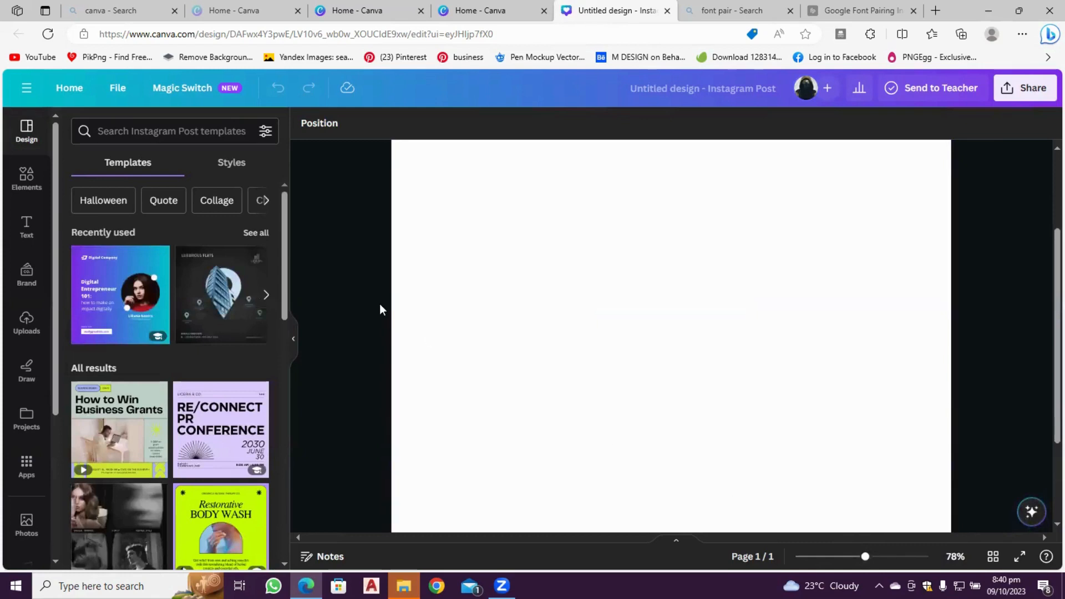
- Browse the font combinations and add the recently used SPIRIT NIGHT combination to the page
{"action": "left_click", "coordinate": [31, 237]}
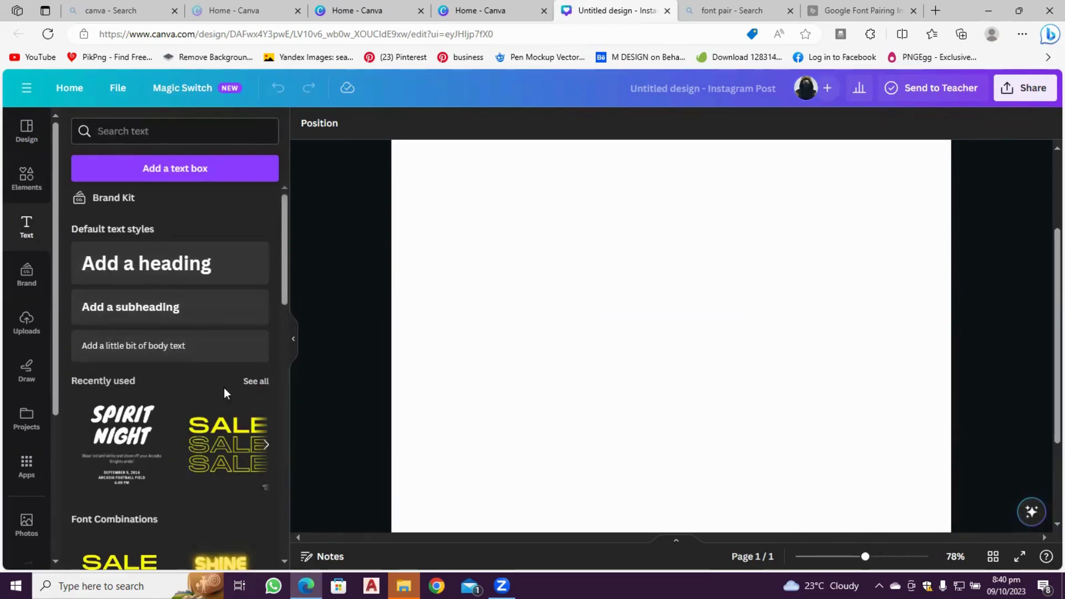
{"action": "scroll", "coordinate": [220, 444], "scroll_direction": "down", "scroll_amount": 5}
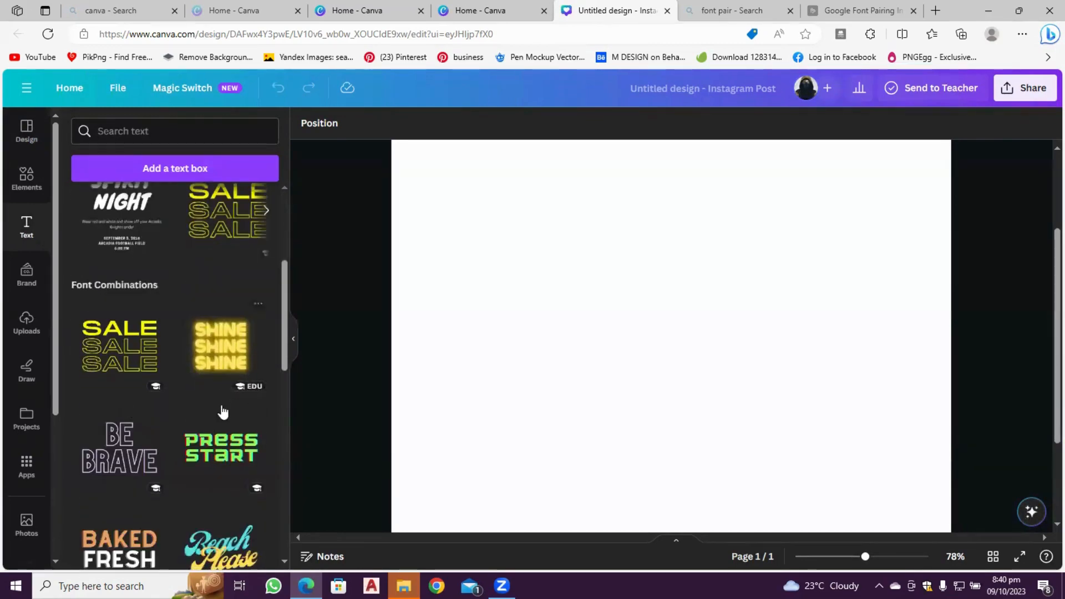
{"action": "scroll", "coordinate": [211, 433], "scroll_direction": "down", "scroll_amount": 3}
{"action": "scroll", "coordinate": [195, 448], "scroll_direction": "down", "scroll_amount": 3}
{"action": "scroll", "coordinate": [195, 448], "scroll_direction": "down", "scroll_amount": 1}
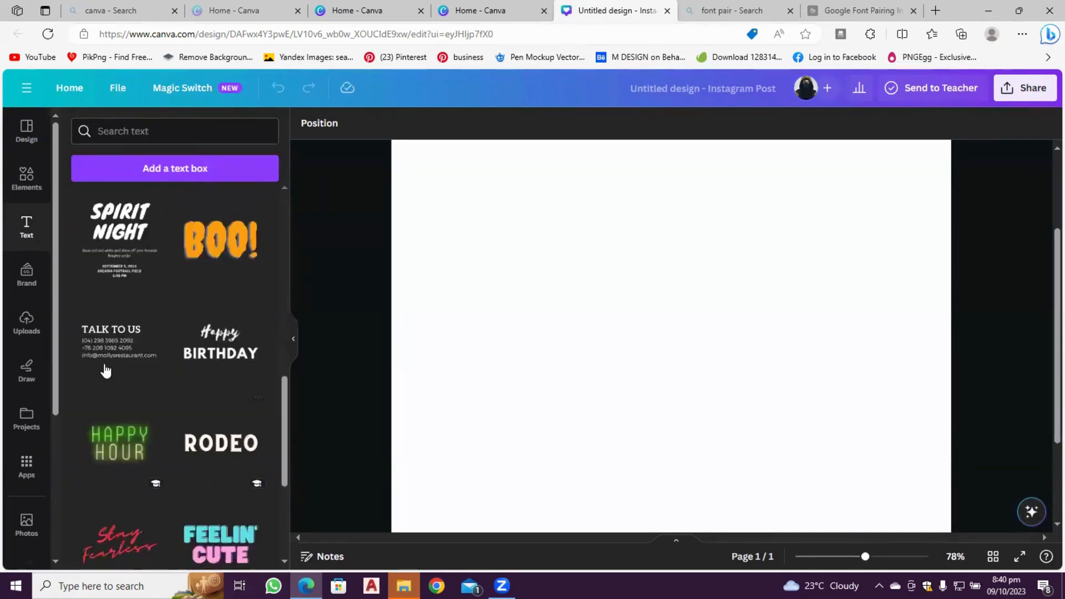
{"action": "scroll", "coordinate": [209, 347], "scroll_direction": "up", "scroll_amount": 5}
{"action": "scroll", "coordinate": [200, 339], "scroll_direction": "up", "scroll_amount": 4}
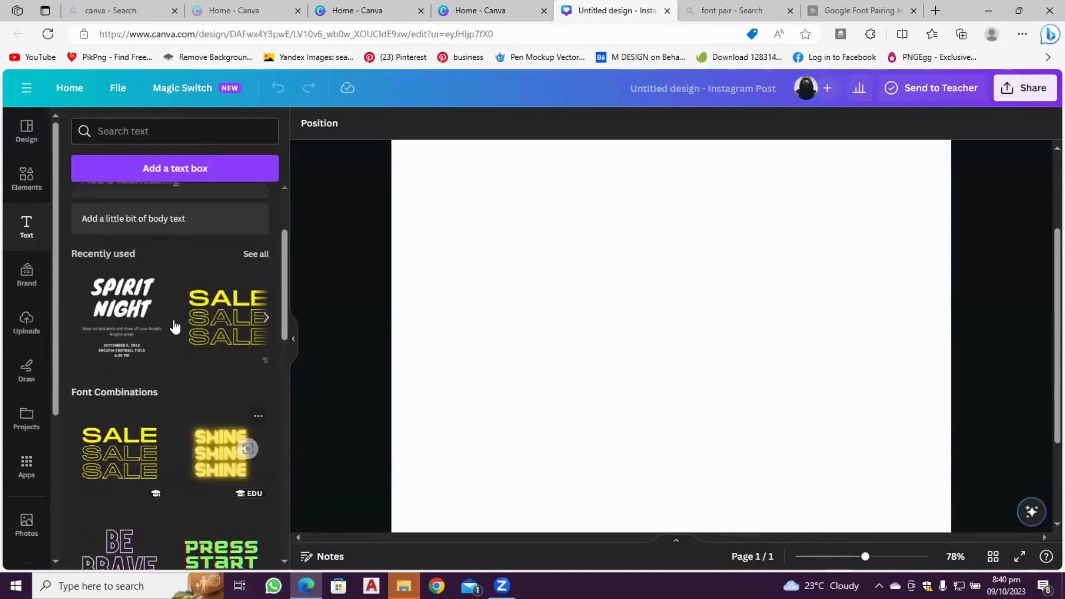
{"action": "left_click", "coordinate": [122, 327]}
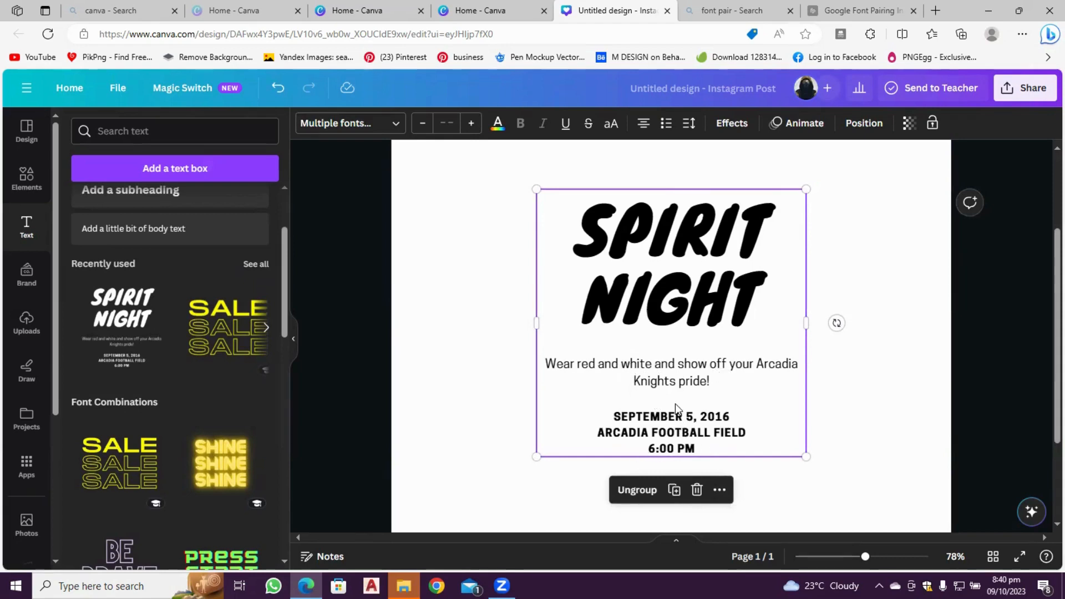
- Ungroup the SPIRIT NIGHT combination into separate text boxes
{"action": "left_click", "coordinate": [604, 273]}
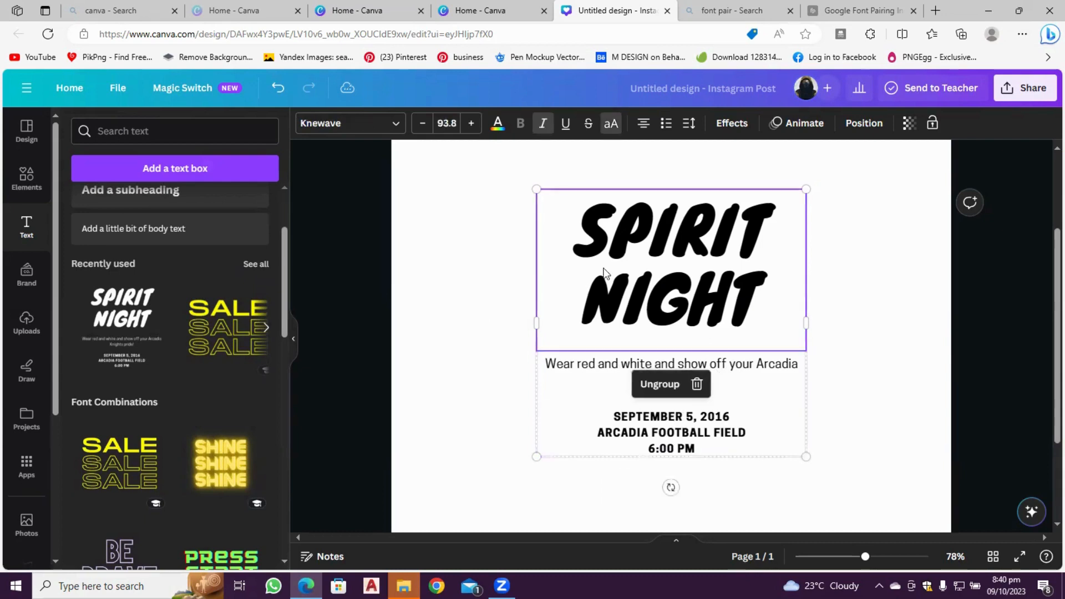
{"action": "double_click", "coordinate": [657, 256]}
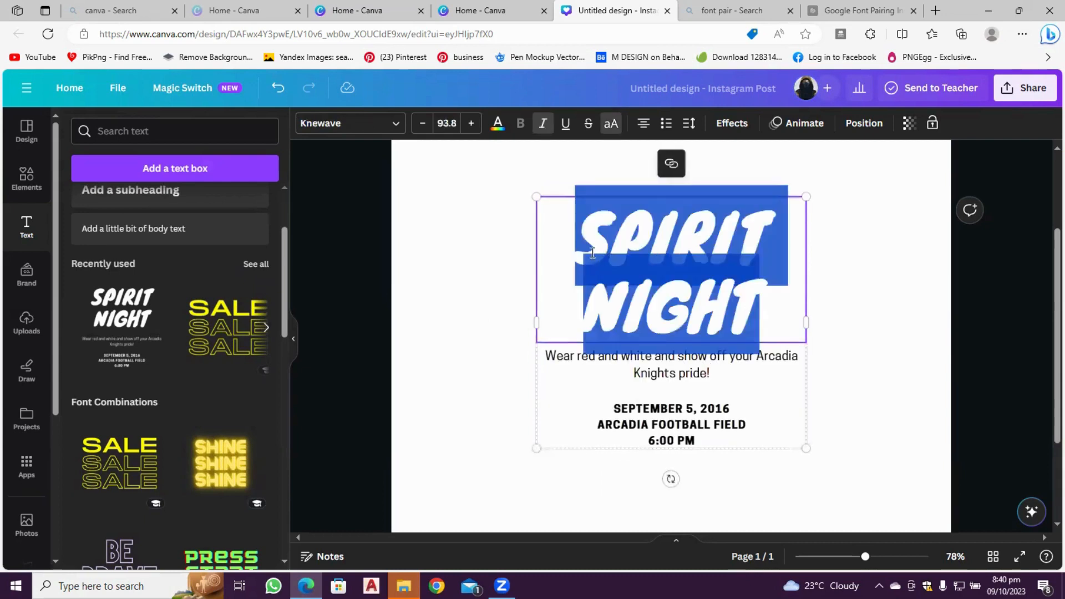
{"action": "left_click", "coordinate": [498, 255]}
{"action": "left_click", "coordinate": [691, 253]}
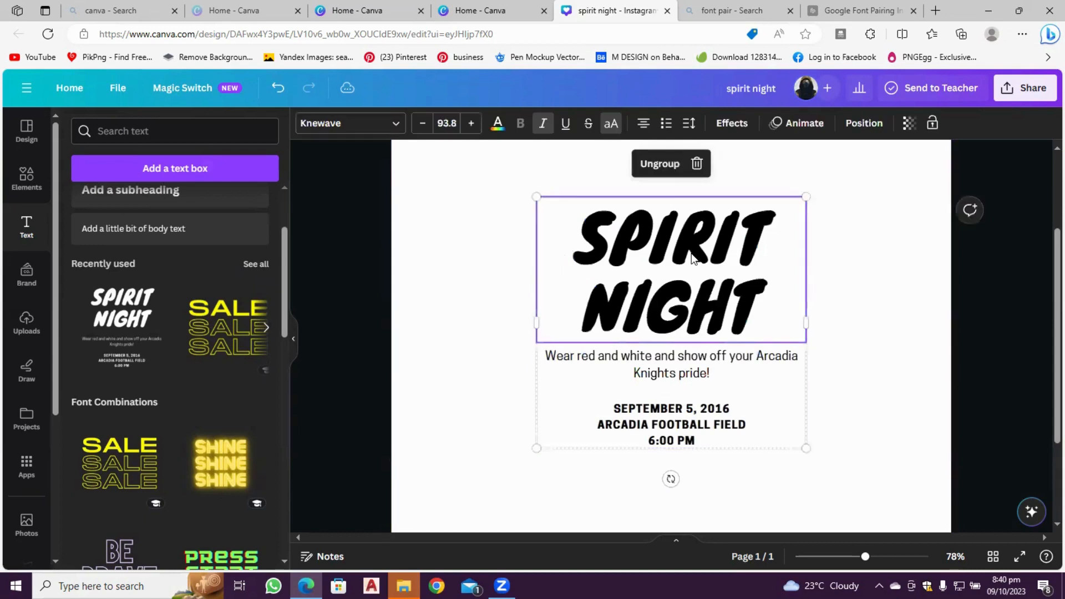
{"action": "left_click", "coordinate": [659, 164]}
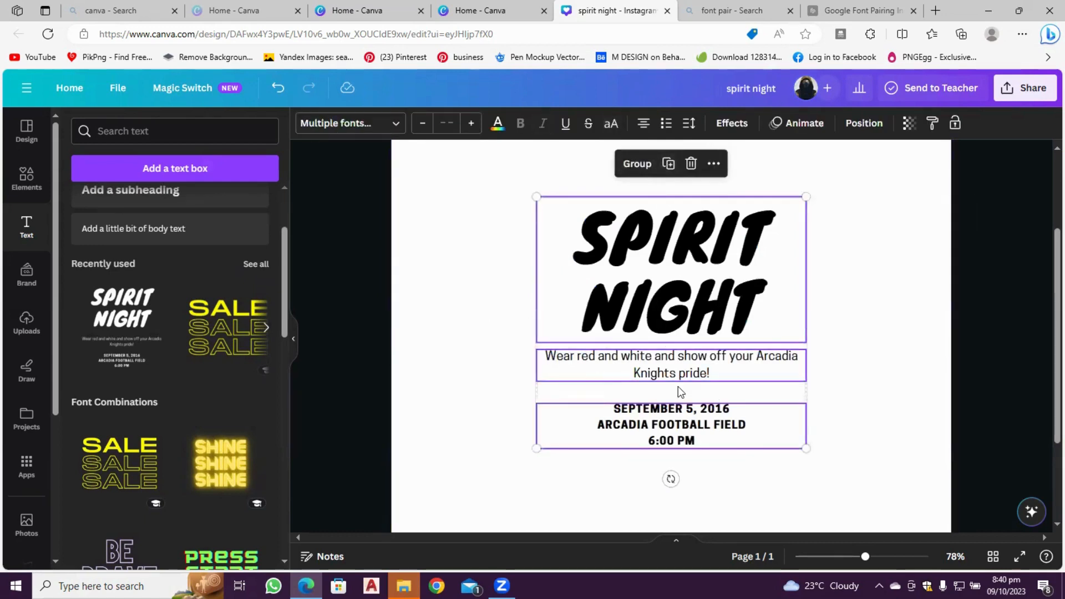
{"action": "left_click", "coordinate": [495, 240]}
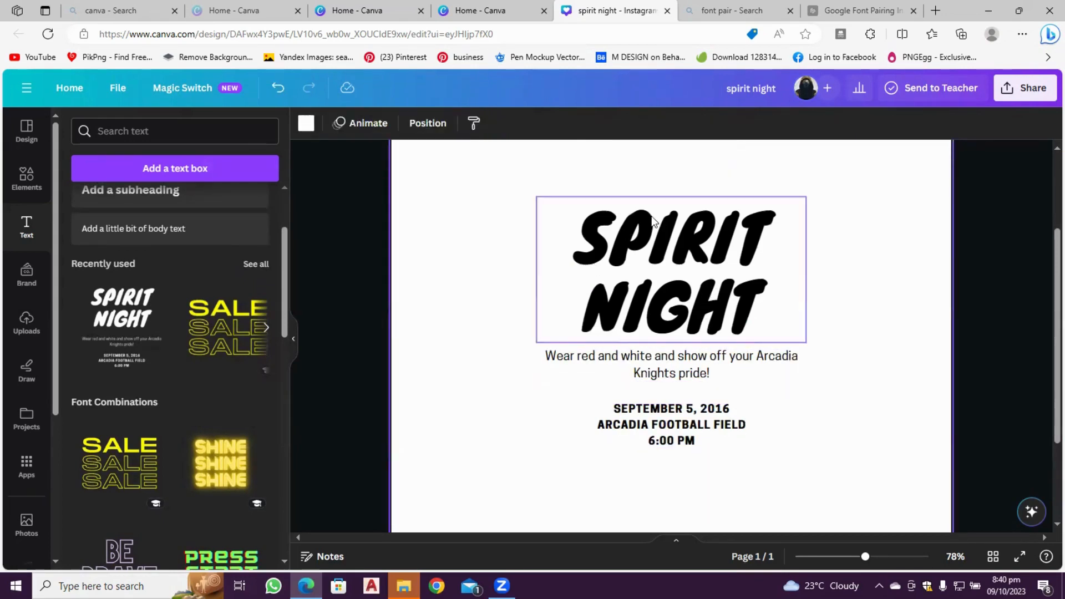
- Widen the SPIRIT NIGHT heading's text box and move it to the upper-left part of the page
{"action": "left_click", "coordinate": [646, 241]}
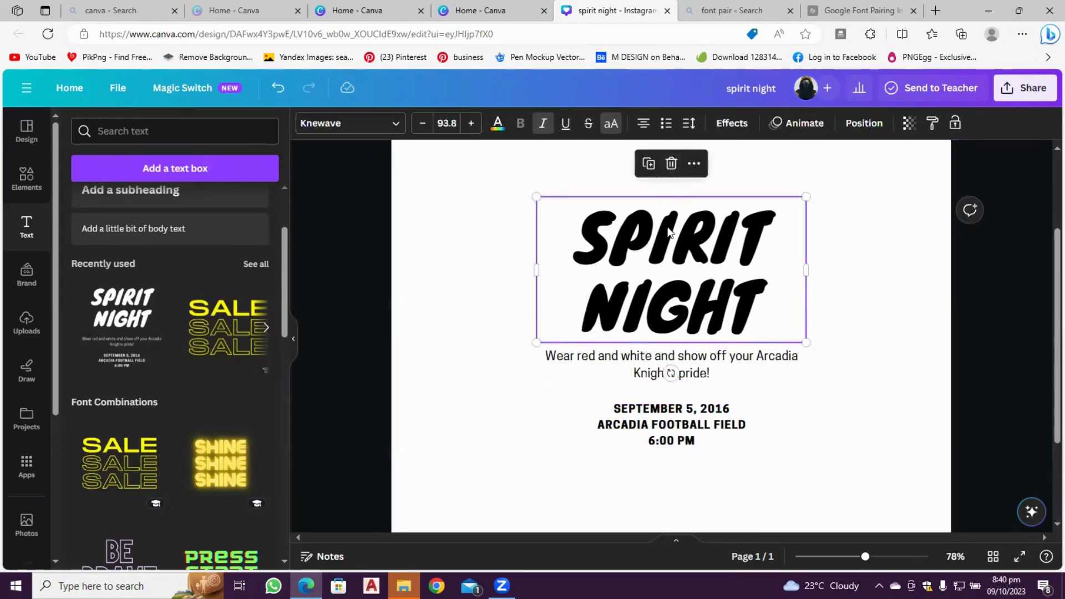
{"action": "left_click_drag", "start_coordinate": [806, 268], "coordinate": [908, 266]}
{"action": "left_click_drag", "start_coordinate": [749, 272], "coordinate": [601, 225]}
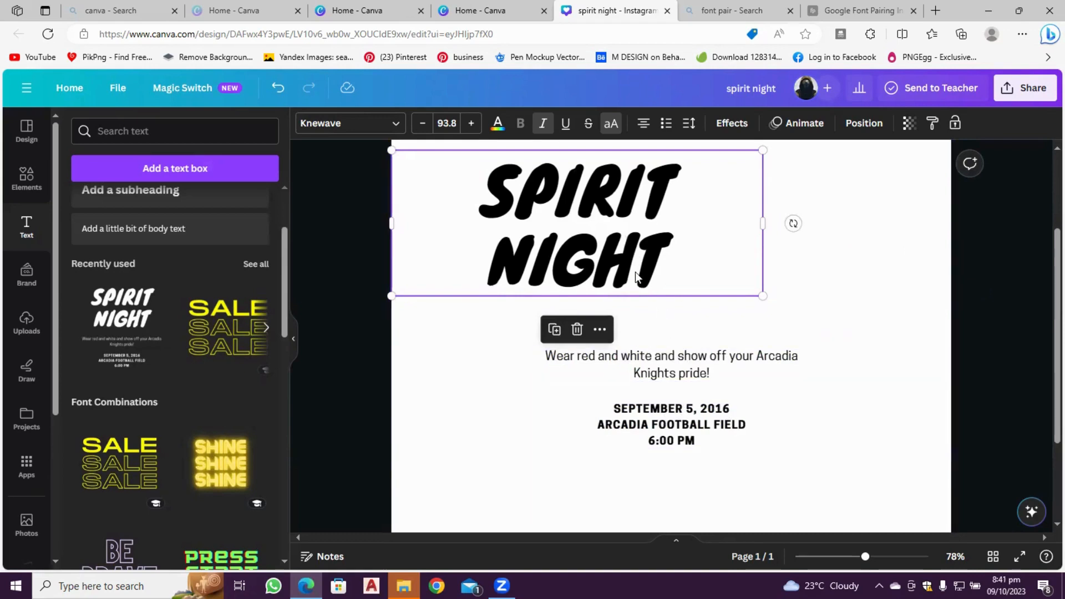
{"action": "left_click", "coordinate": [476, 377]}
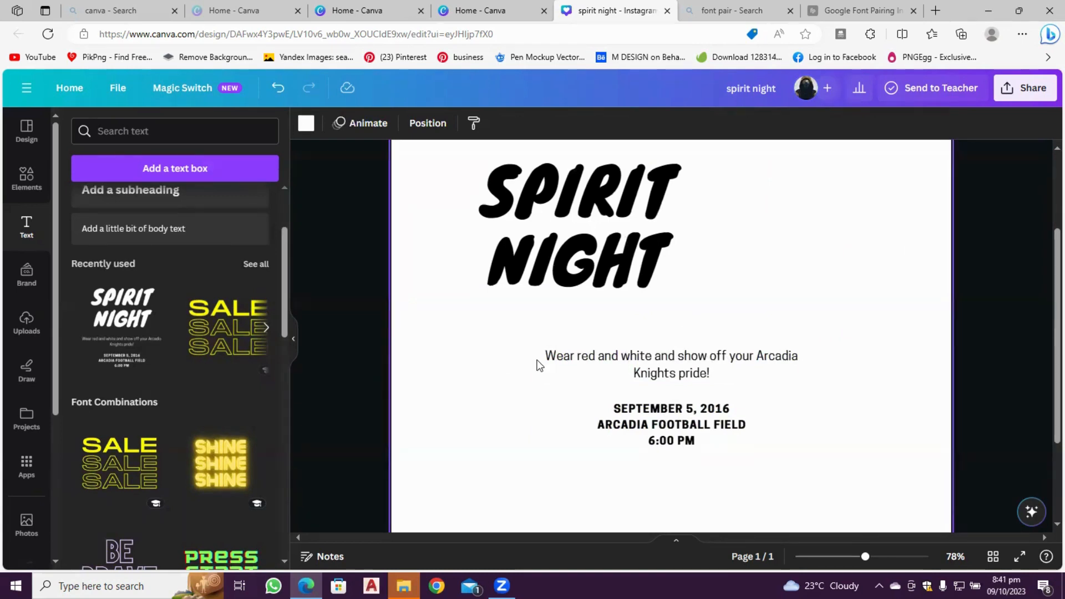
- Move the date and venue text up below the heading, and return it to beneath the tagline
{"action": "left_click", "coordinate": [668, 420]}
{"action": "left_click_drag", "start_coordinate": [668, 420], "coordinate": [698, 433]}
{"action": "left_click", "coordinate": [683, 265]}
{"action": "left_click", "coordinate": [706, 357]}
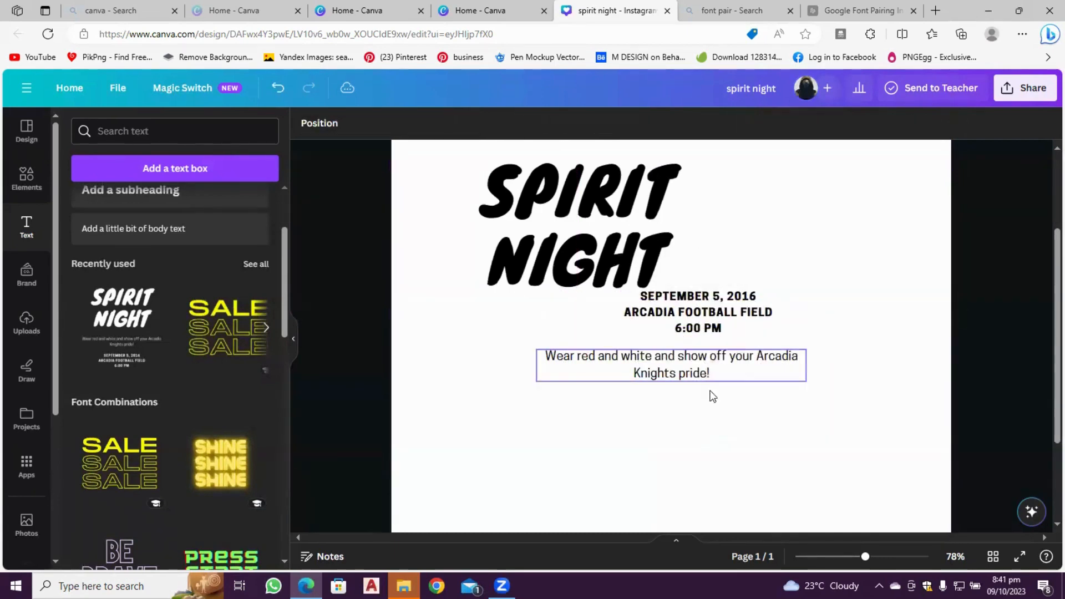
{"action": "left_click", "coordinate": [709, 325]}
{"action": "left_click_drag", "start_coordinate": [708, 325], "coordinate": [686, 436]}
{"action": "left_click", "coordinate": [535, 299]}
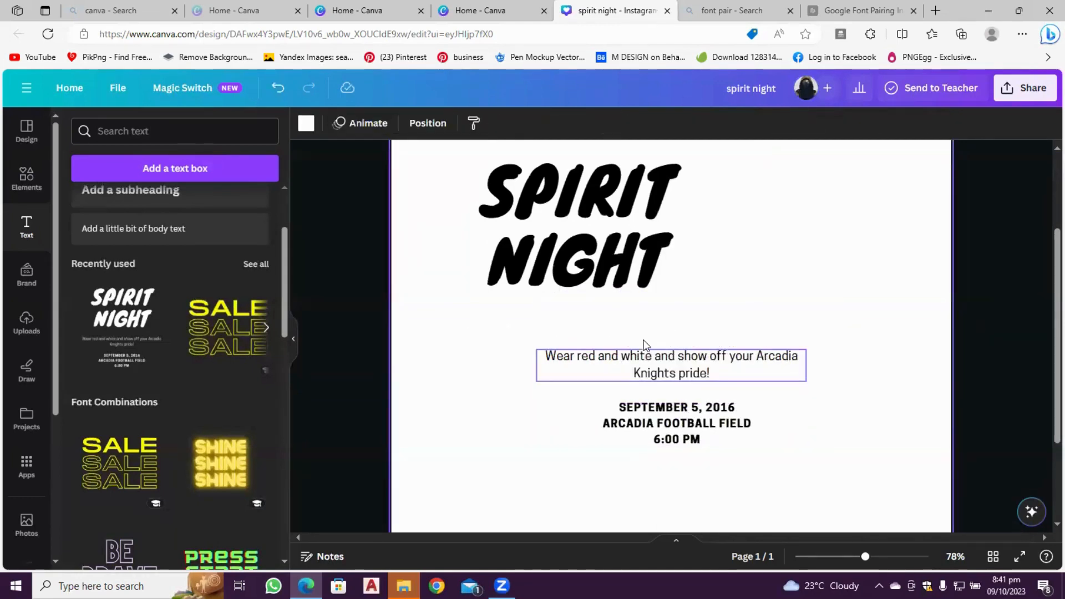
{"action": "scroll", "coordinate": [526, 332], "scroll_direction": "up", "scroll_amount": 1}
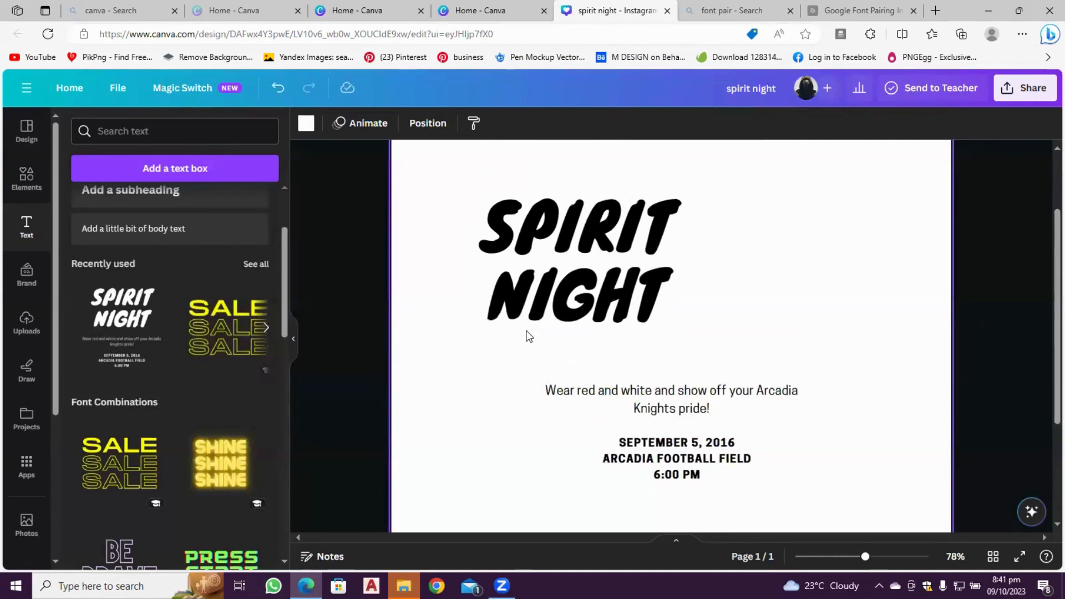
{"action": "scroll", "coordinate": [529, 328], "scroll_direction": "down", "scroll_amount": 1}
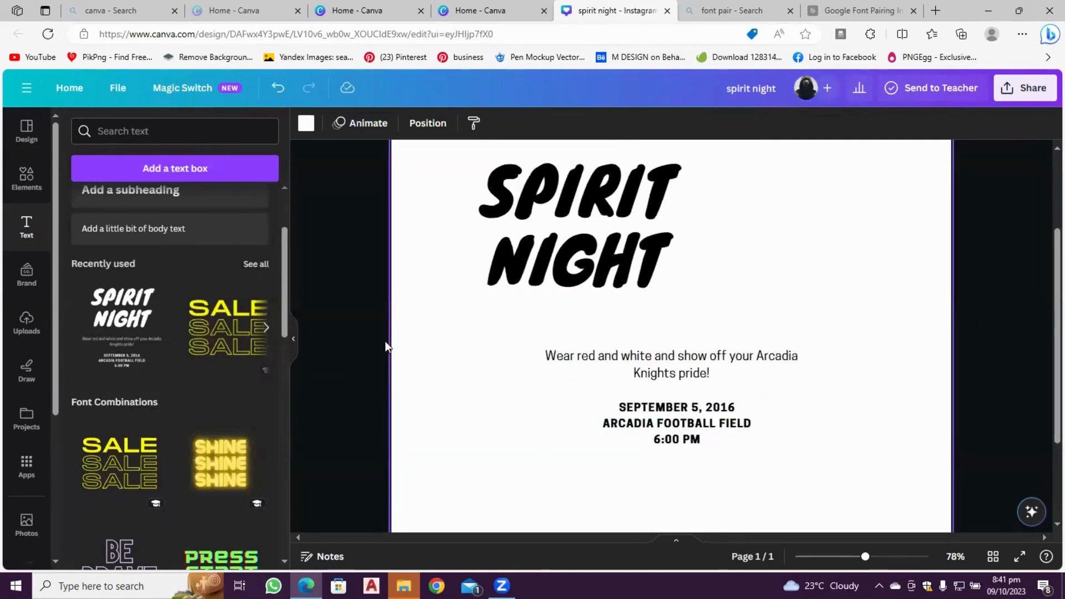
- Delete the tagline text box and the date and venue text box
{"action": "left_click", "coordinate": [706, 367]}
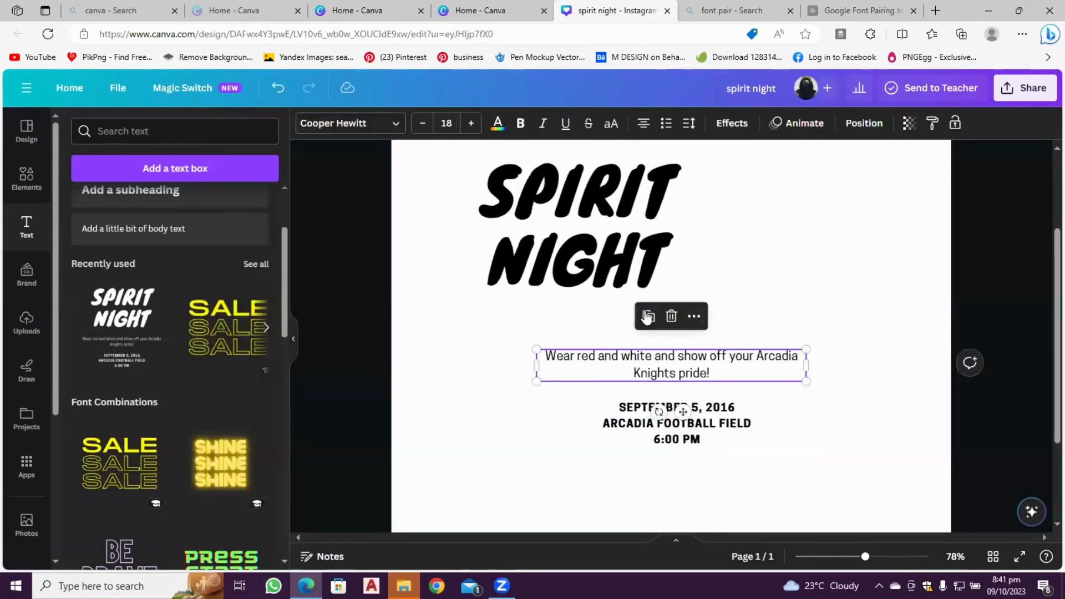
{"action": "left_click", "coordinate": [671, 316]}
{"action": "left_click", "coordinate": [660, 408]}
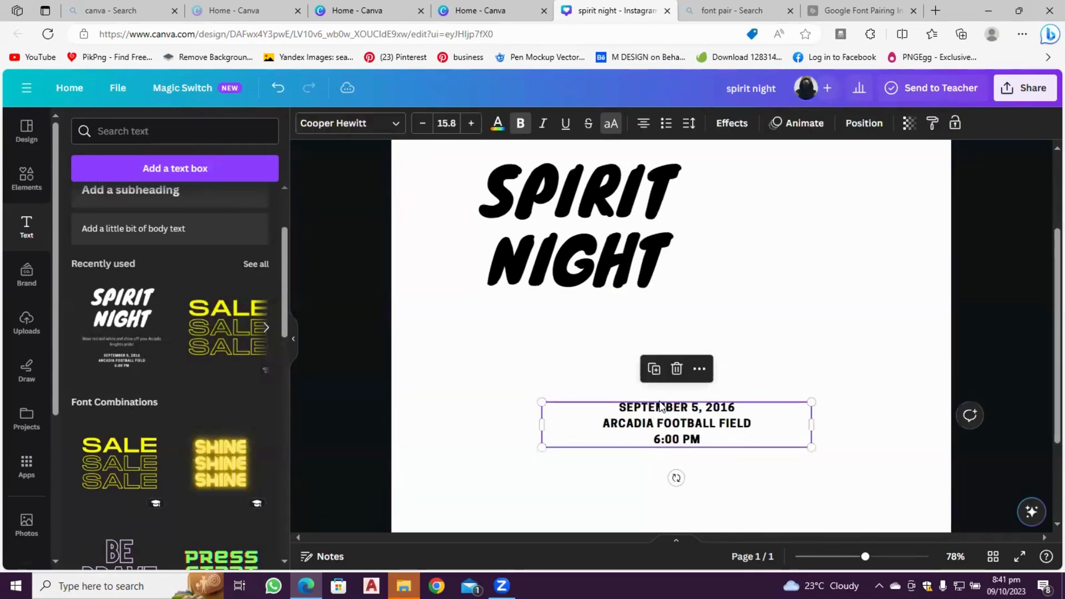
{"action": "left_click", "coordinate": [676, 369]}
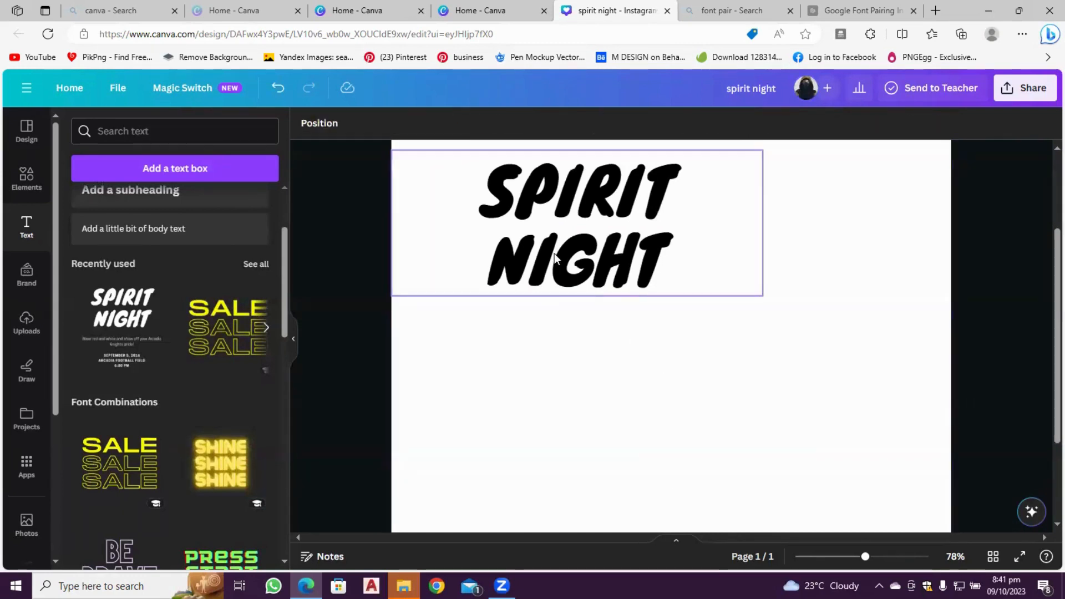
- Move the SPIRIT NIGHT heading to the middle of the page, and delete it
{"action": "left_click", "coordinate": [554, 253]}
{"action": "left_click_drag", "start_coordinate": [554, 253], "coordinate": [619, 346]}
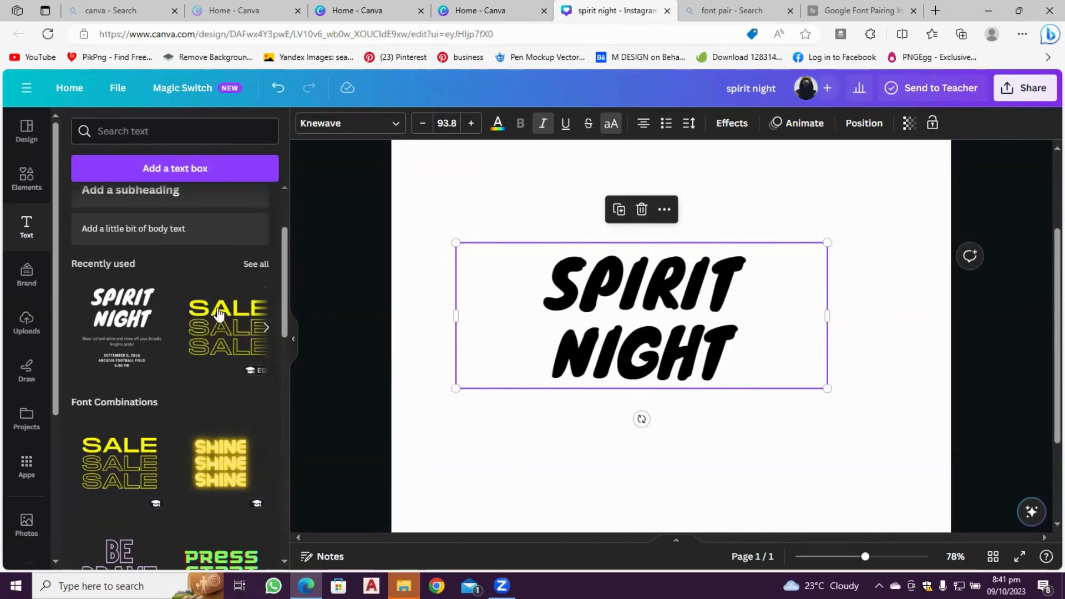
{"action": "scroll", "coordinate": [123, 273], "scroll_direction": "up", "scroll_amount": 3}
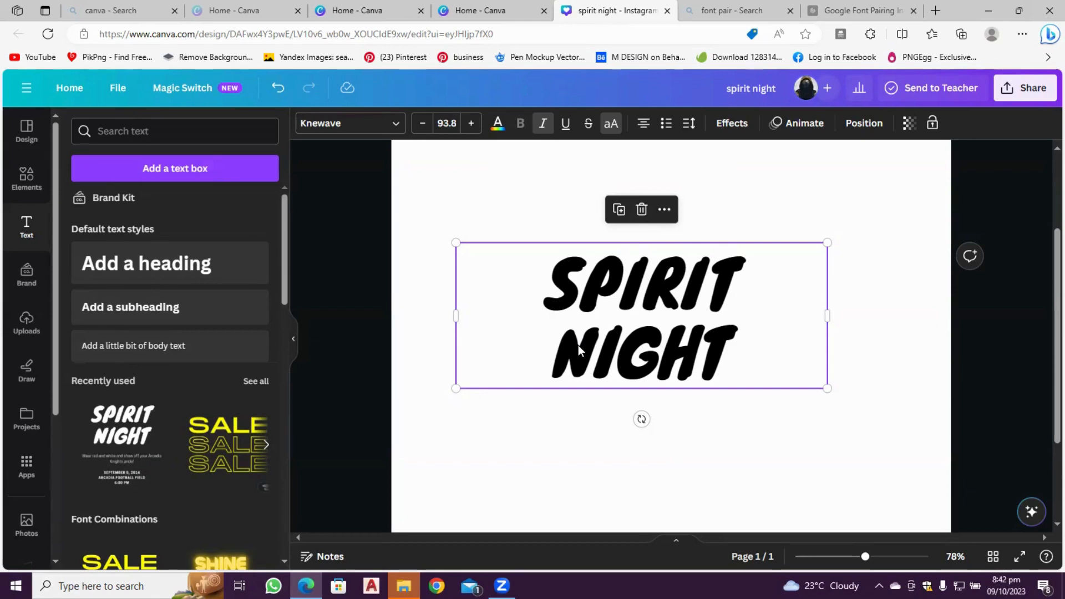
{"action": "left_click", "coordinate": [642, 209]}
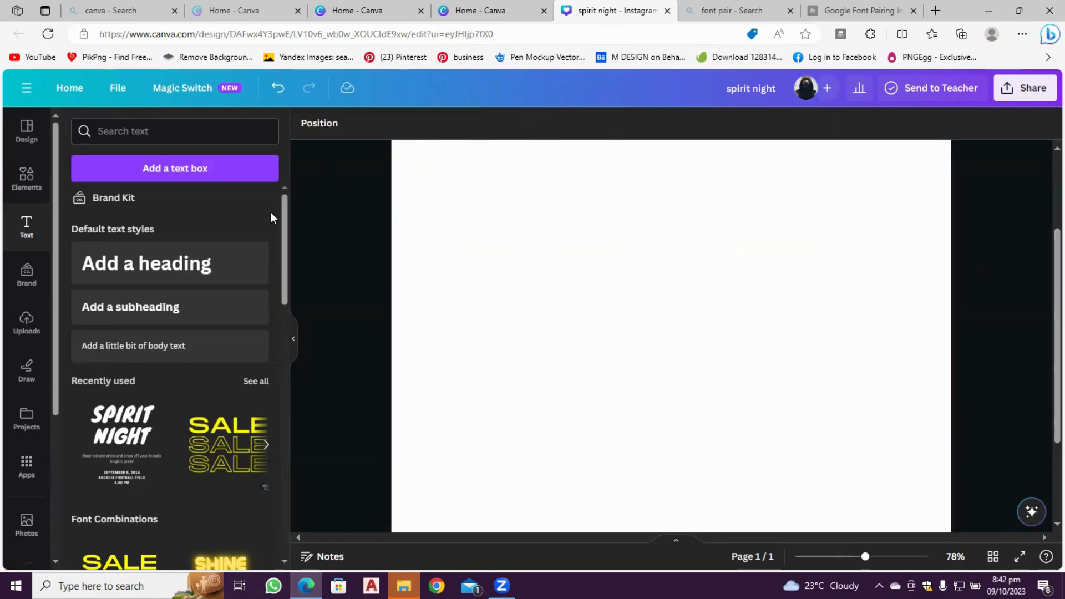
- Add a subheading text box to the empty page and set its font to Open Sauce
{"action": "left_click", "coordinate": [221, 131]}
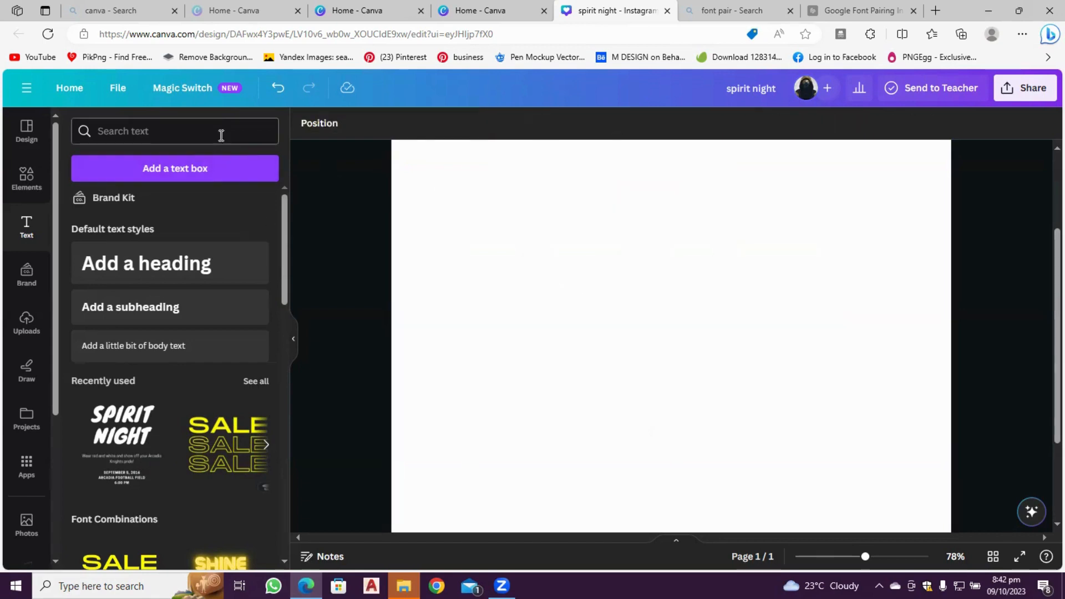
{"action": "left_click", "coordinate": [33, 243]}
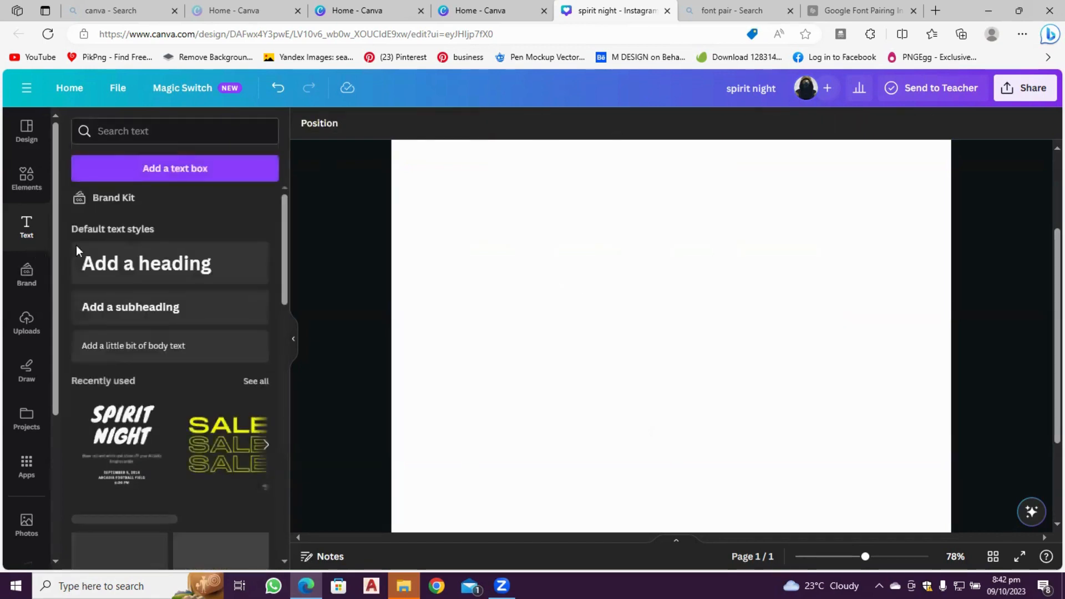
{"action": "left_click", "coordinate": [211, 320]}
{"action": "left_click", "coordinate": [346, 123]}
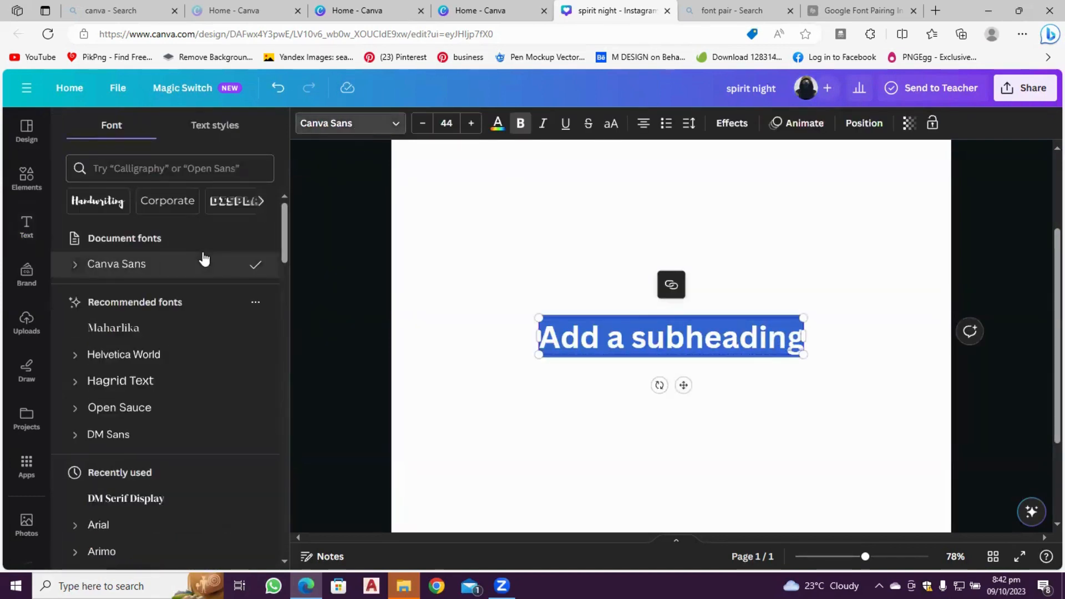
{"action": "left_click", "coordinate": [191, 410]}
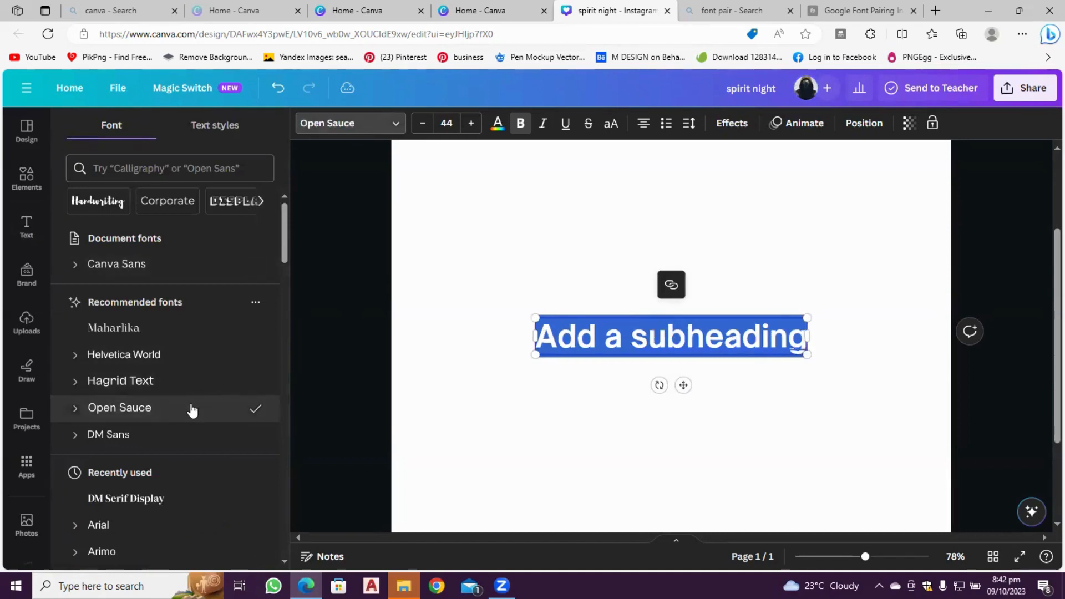
- Replace the subheading's placeholder text with "Quick Mentor"
{"action": "key", "text": "BackSpace"}
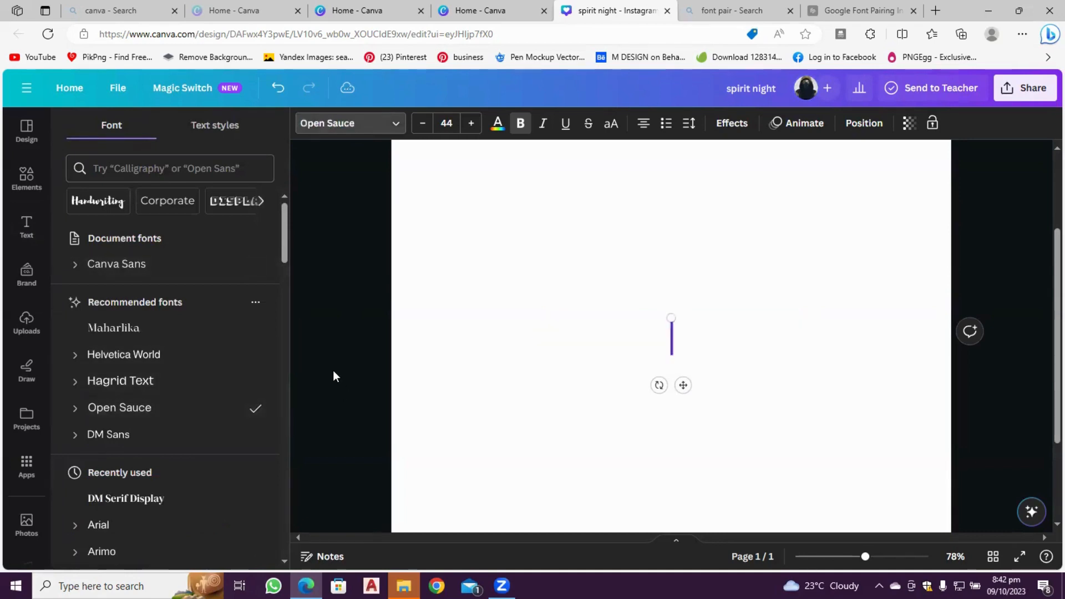
{"action": "type", "text": "Q"}
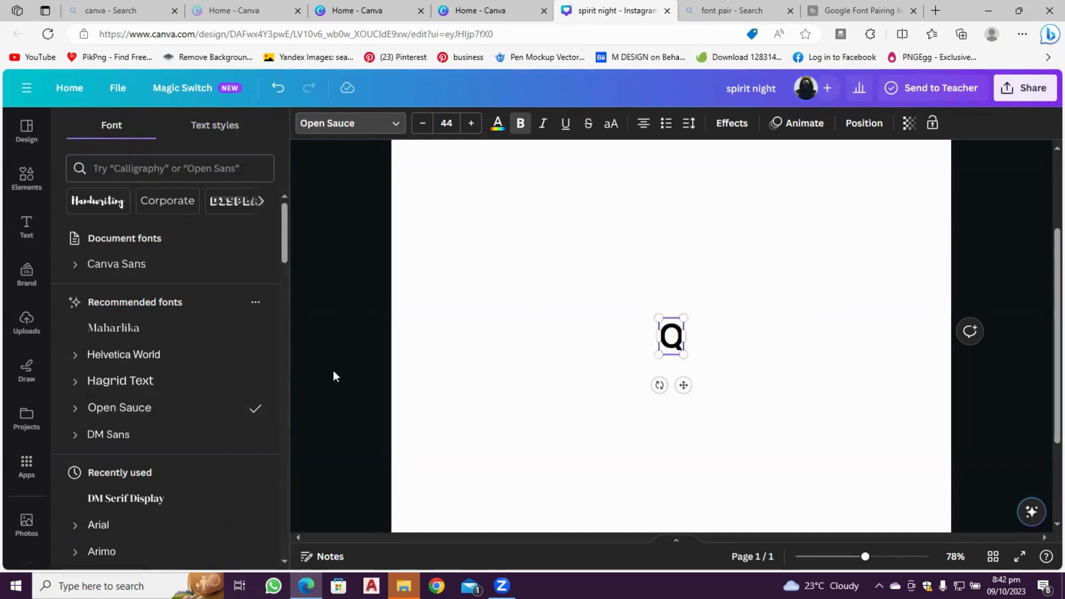
{"action": "type", "text": "uick"}
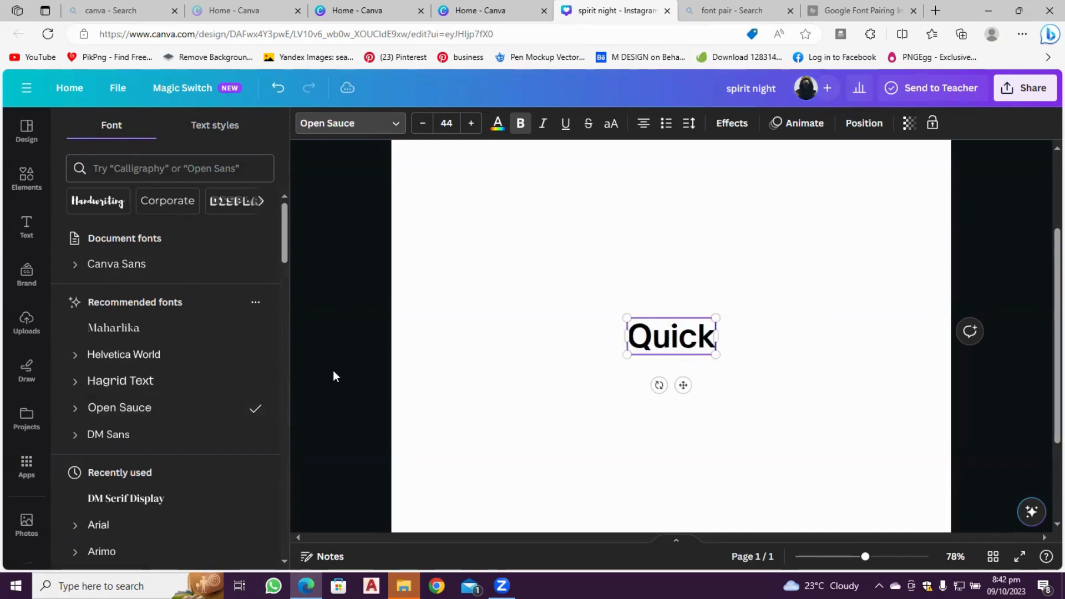
{"action": "type", "text": " Men"}
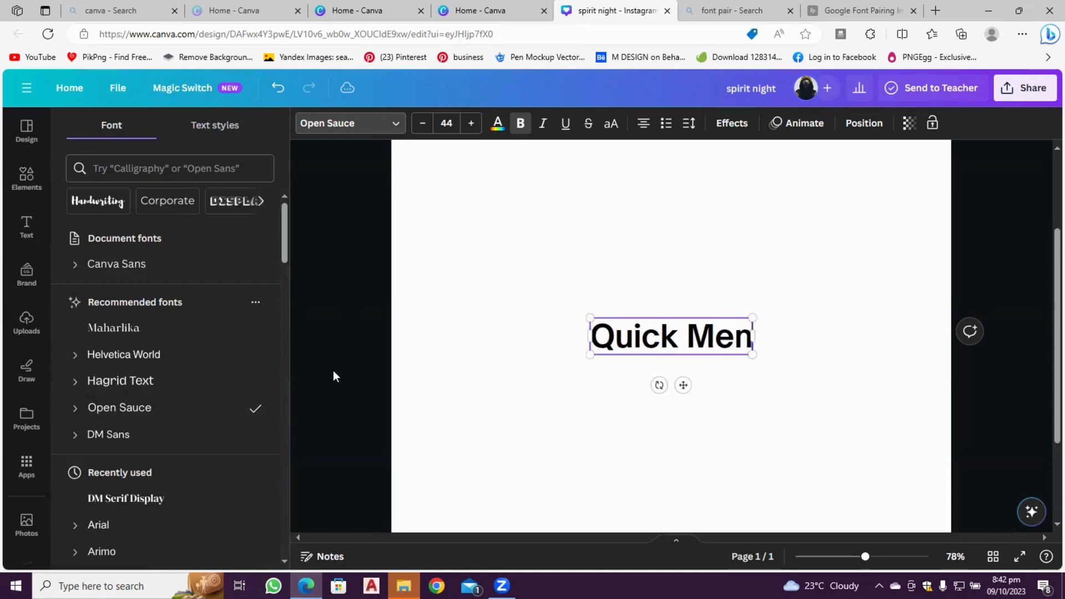
{"action": "type", "text": "tor"}
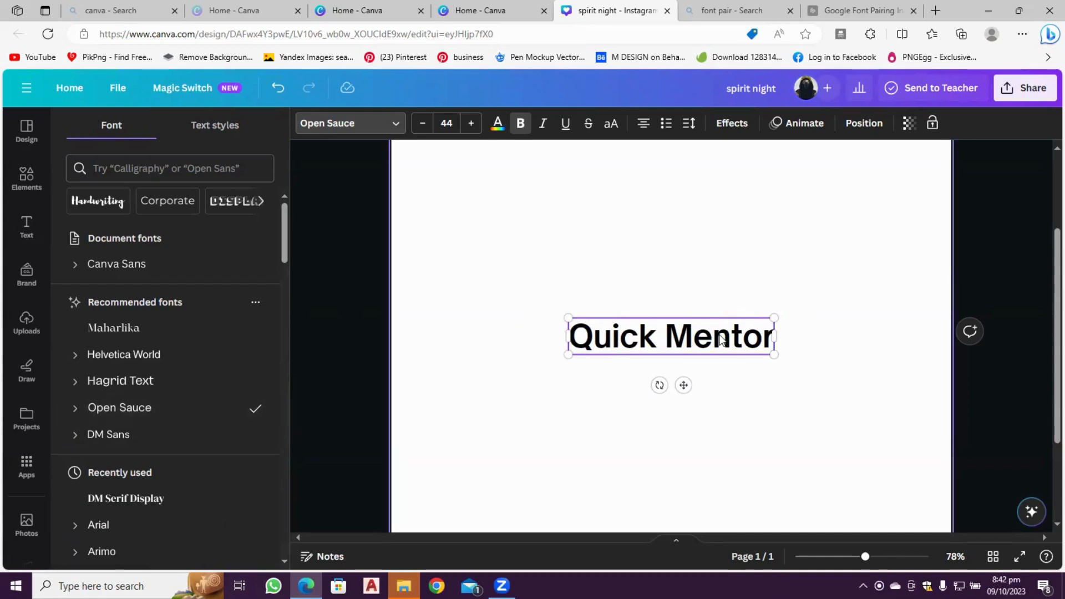
{"action": "key", "text": "Escape"}
- Move the "Quick Mentor" text to the upper-left area of the page
{"action": "mouse_move", "coordinate": [704, 330]}
{"action": "left_mouse_down"}
{"action": "mouse_move", "coordinate": [660, 289]}
{"action": "mouse_move", "coordinate": [721, 325]}
{"action": "left_mouse_up"}
{"action": "left_click", "coordinate": [839, 279]}
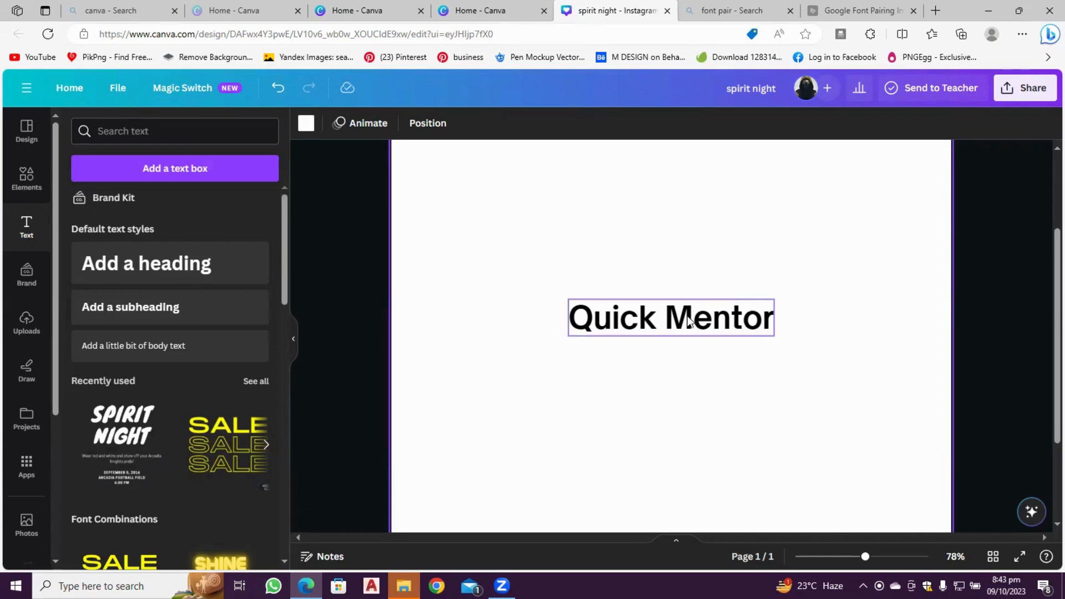
{"action": "left_click_drag", "start_coordinate": [688, 321], "coordinate": [686, 253]}
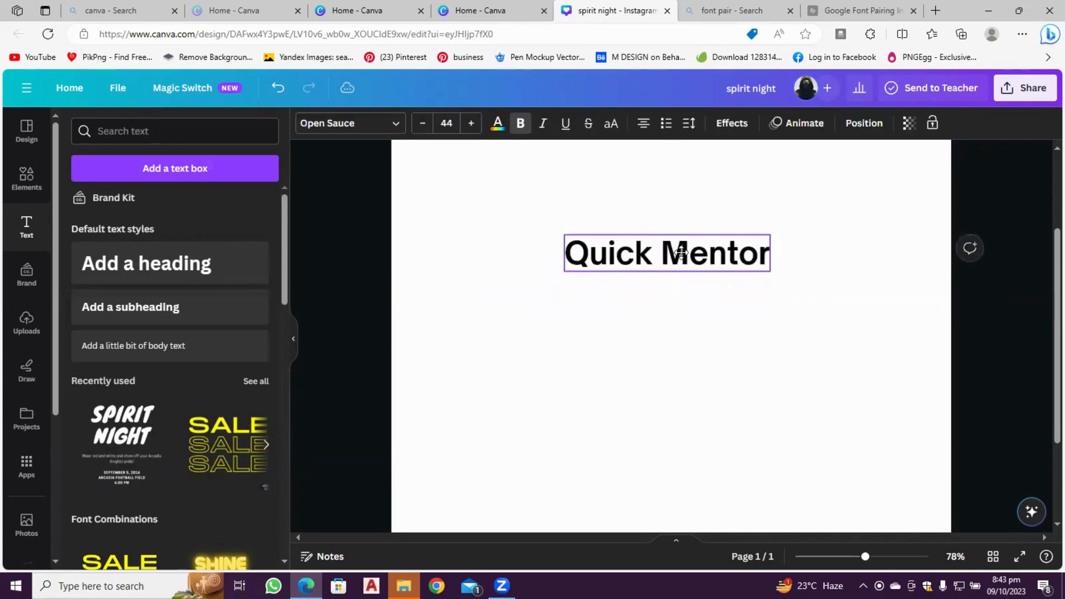
{"action": "left_click_drag", "start_coordinate": [721, 259], "coordinate": [608, 259]}
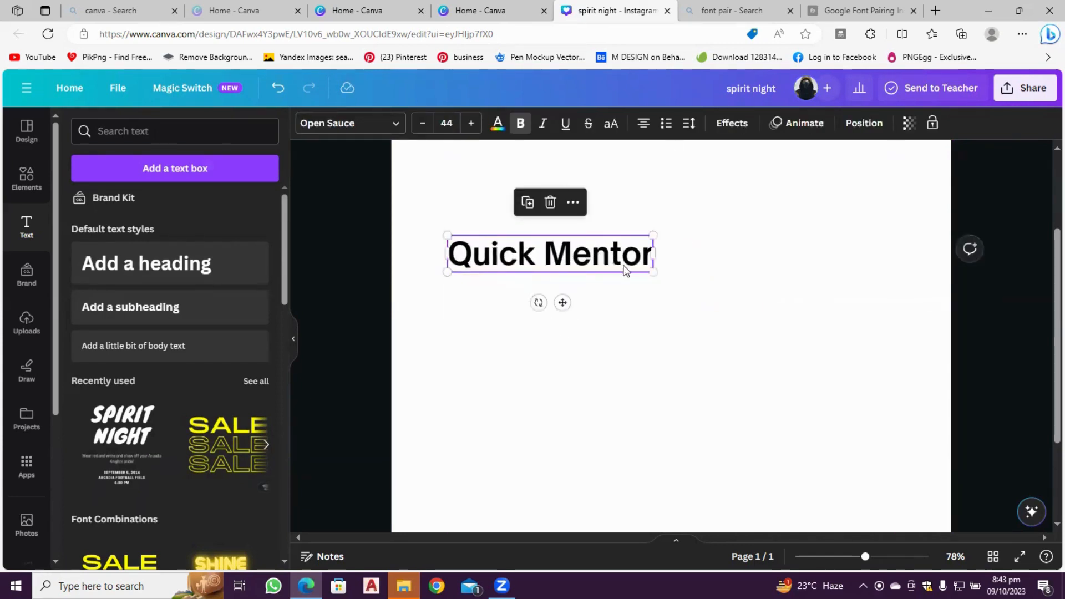